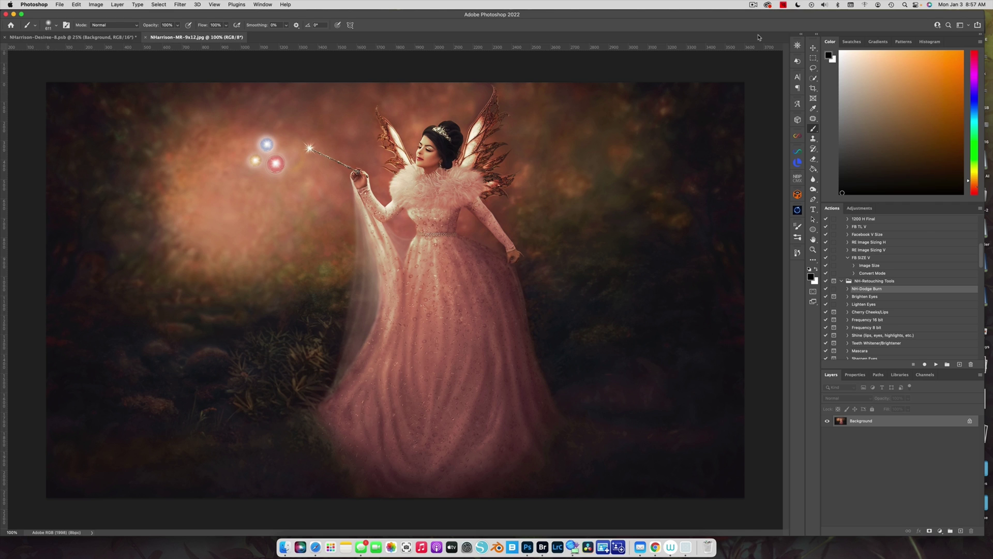
Step: On the green knit-outfit portrait, lasso a freehand selection around the front thigh of the pants
{"action": "left_click", "coordinate": [75, 38]}
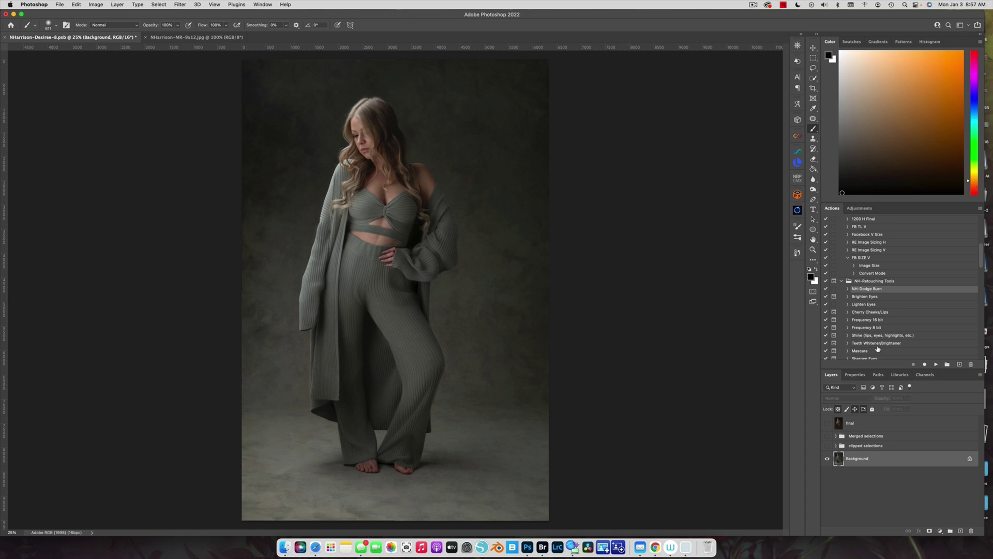
{"action": "left_click", "coordinate": [813, 68]}
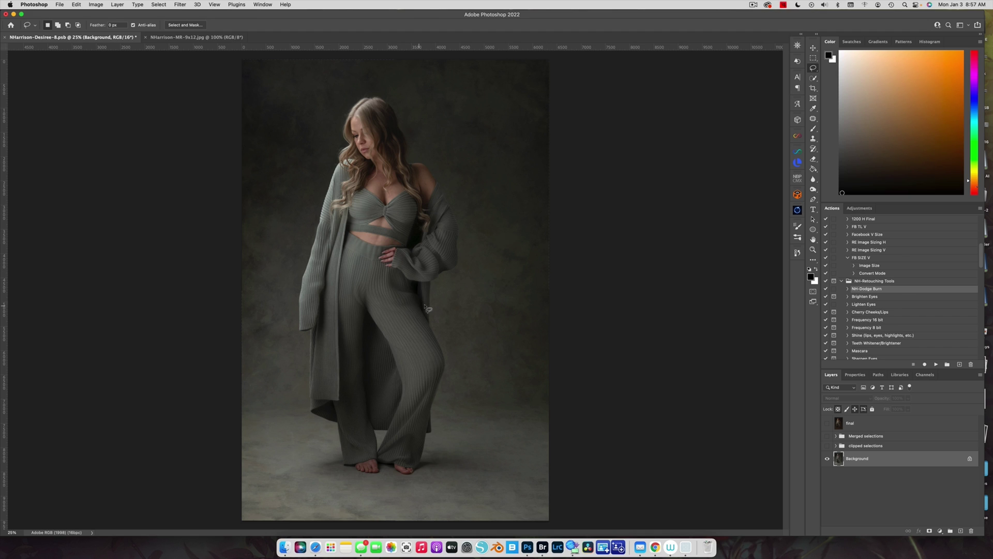
{"action": "mouse_move", "coordinate": [415, 294]}
{"action": "left_mouse_down"}
{"action": "mouse_move", "coordinate": [391, 295]}
{"action": "mouse_move", "coordinate": [376, 314]}
{"action": "mouse_move", "coordinate": [412, 388]}
{"action": "mouse_move", "coordinate": [445, 371]}
{"action": "mouse_move", "coordinate": [415, 293]}
{"action": "left_mouse_up"}
Step: Copy the thigh selection onto a new Layer 3 and hide the Background to check it
{"action": "left_click", "coordinate": [159, 5]}
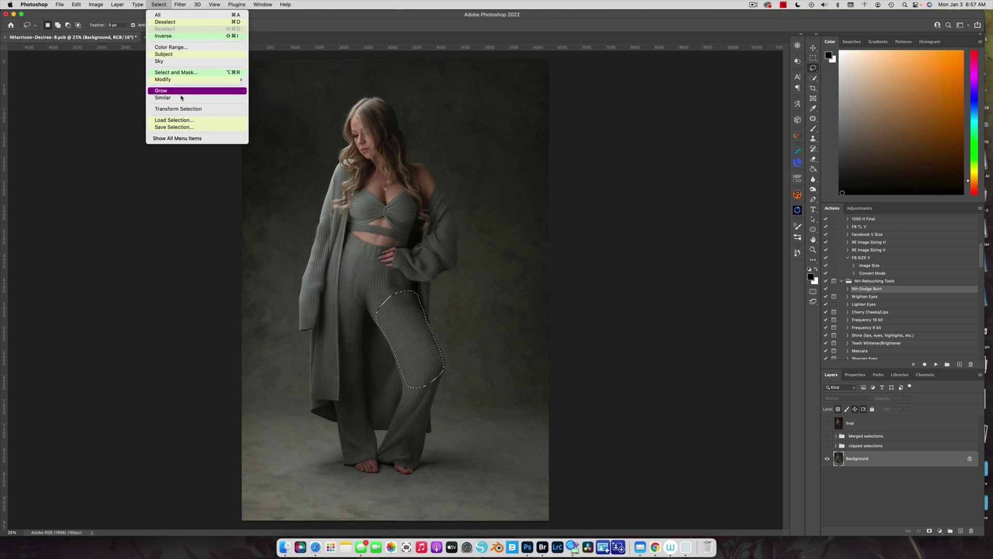
{"action": "left_click", "coordinate": [185, 128]}
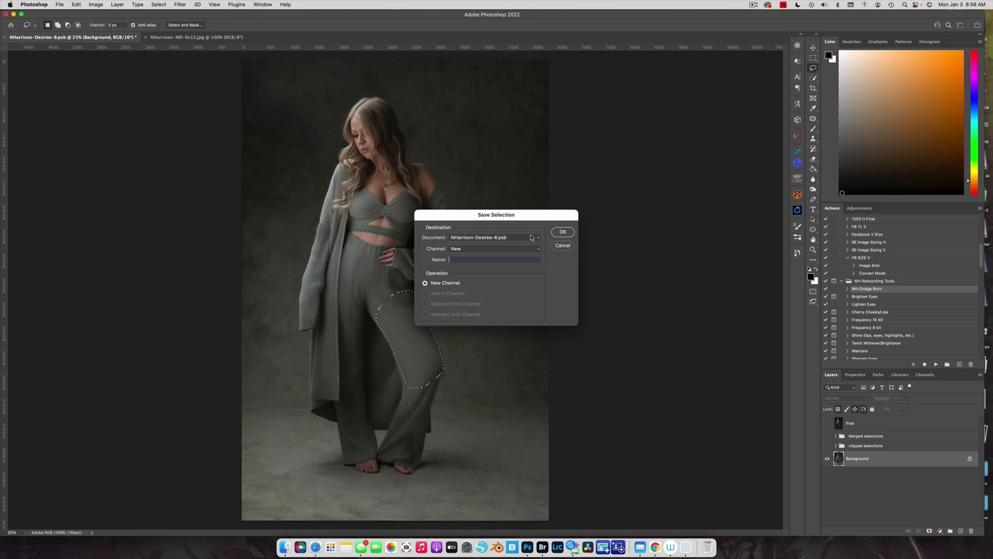
{"action": "left_click", "coordinate": [562, 246]}
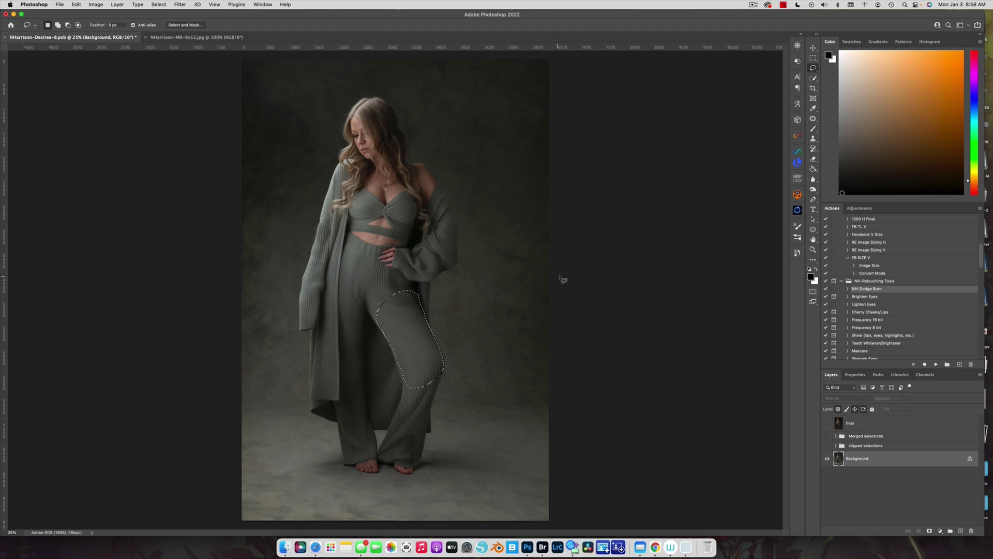
{"action": "left_click", "coordinate": [694, 268]}
{"action": "key", "text": "super+z"}
{"action": "key", "text": "super+j"}
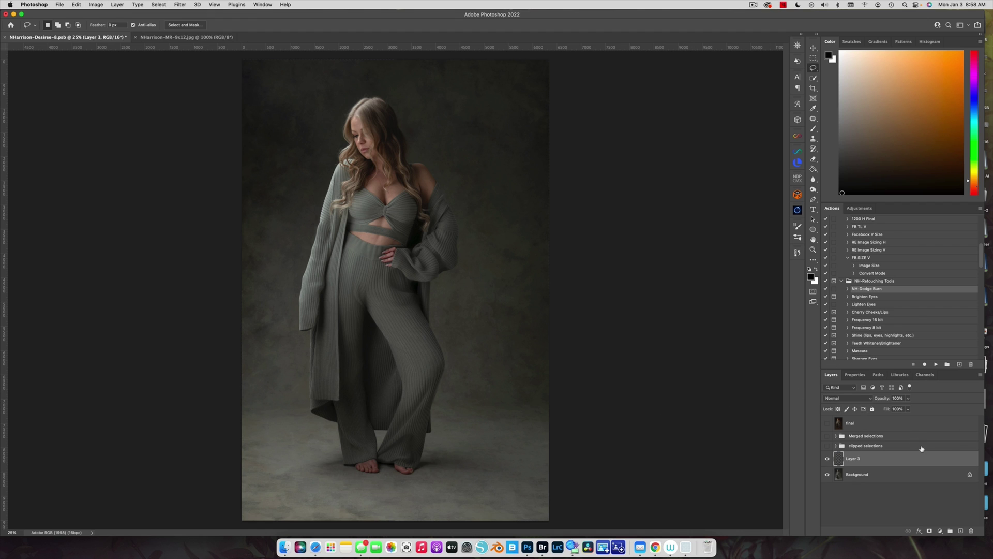
{"action": "left_click", "coordinate": [827, 475]}
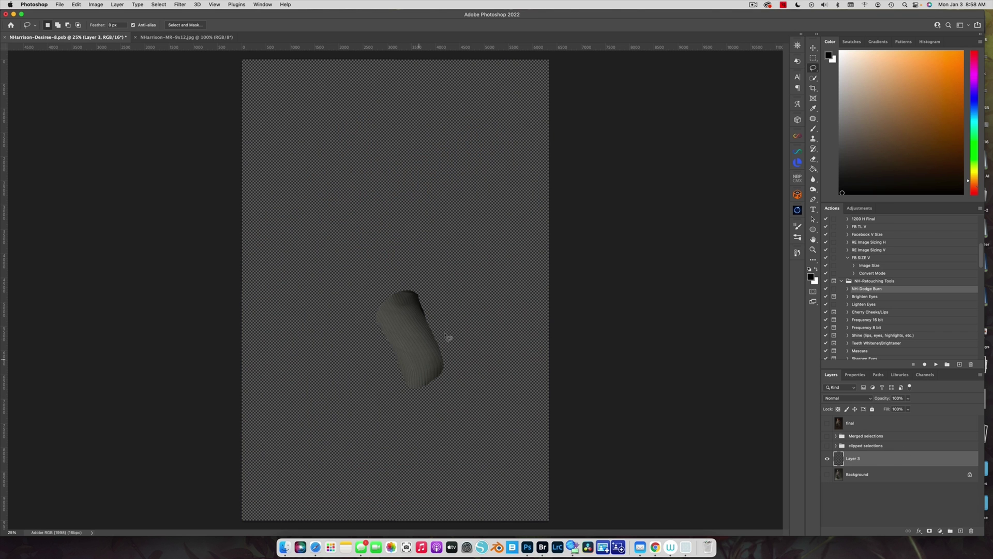
Step: Show the Background again and drag the sequin fabric image into the portrait as Layer 4
{"action": "left_click", "coordinate": [827, 474]}
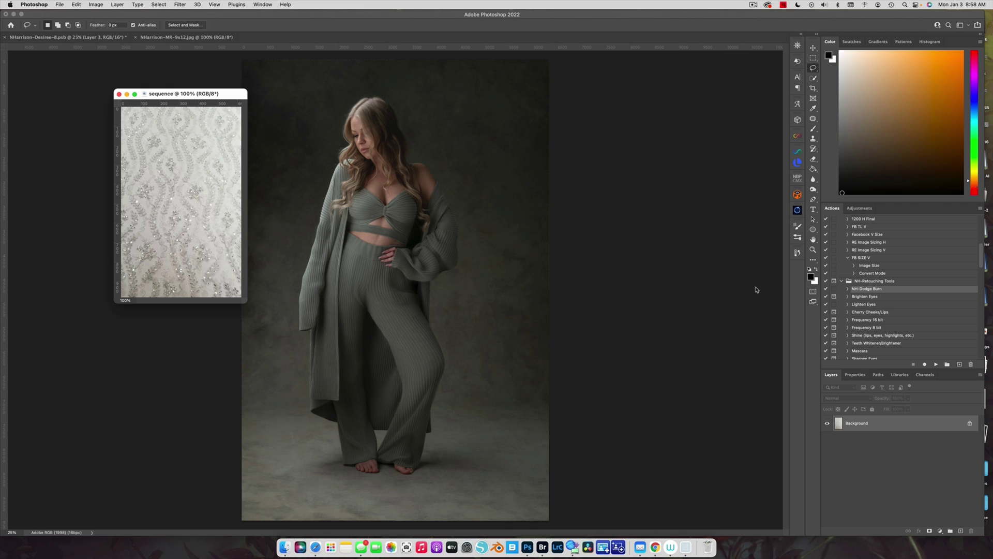
{"action": "left_click", "coordinate": [813, 48]}
{"action": "left_click_drag", "start_coordinate": [233, 236], "coordinate": [420, 352]}
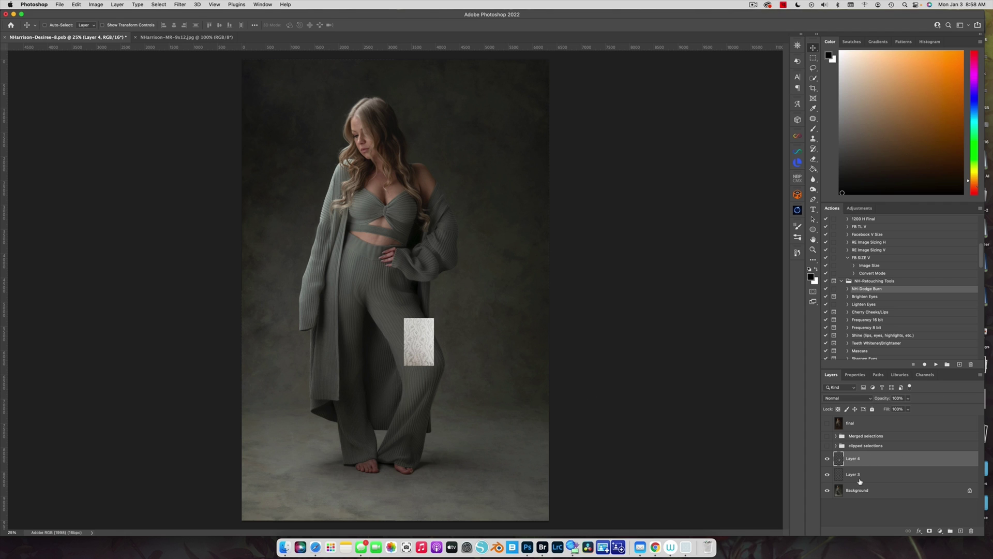
Step: Rotate the fabric about -27° and scale it to roughly 210% over the thigh
{"action": "key", "text": "ctrl+t"}
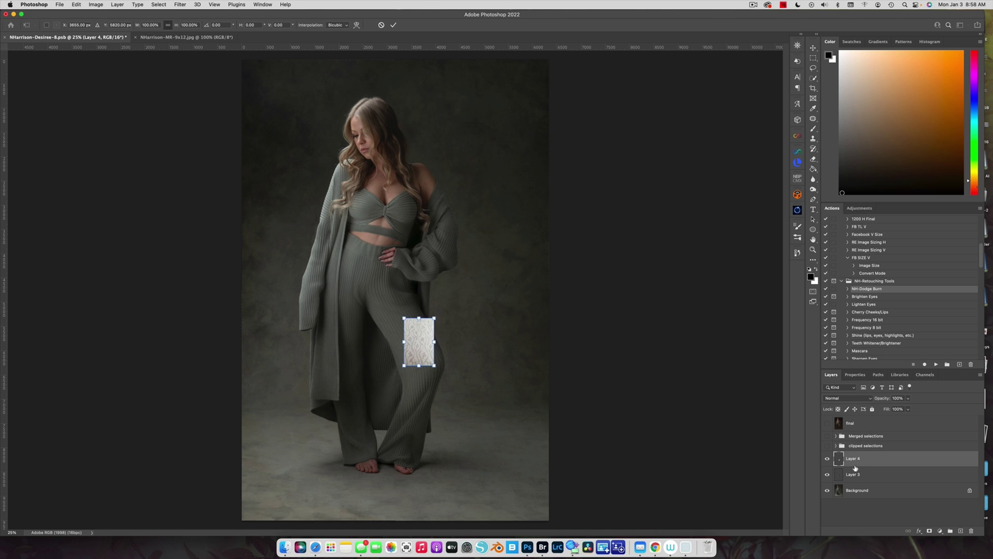
{"action": "left_click_drag", "start_coordinate": [453, 313], "coordinate": [455, 288]}
{"action": "left_click_drag", "start_coordinate": [408, 320], "coordinate": [417, 346]}
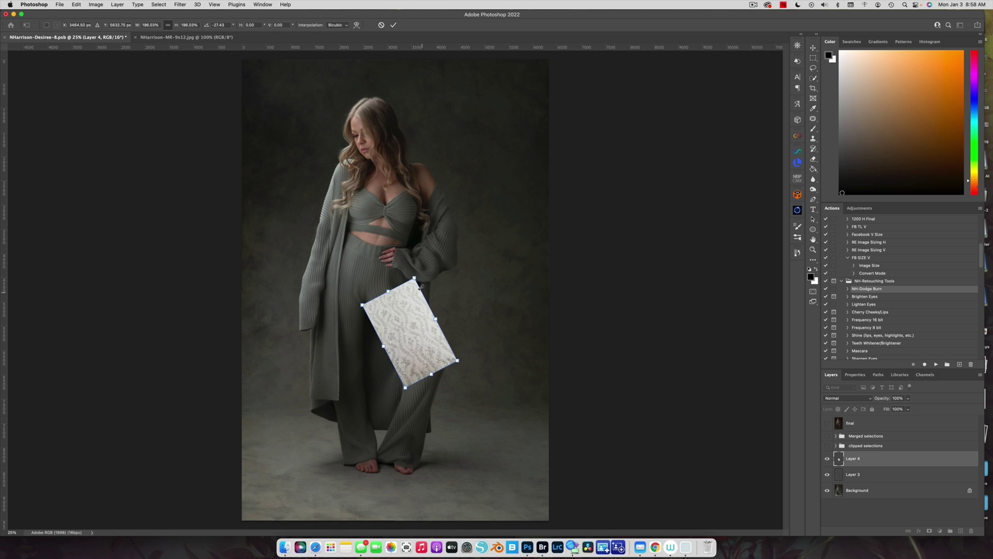
{"action": "left_click_drag", "start_coordinate": [414, 278], "coordinate": [415, 268]}
{"action": "key", "text": "Return"}
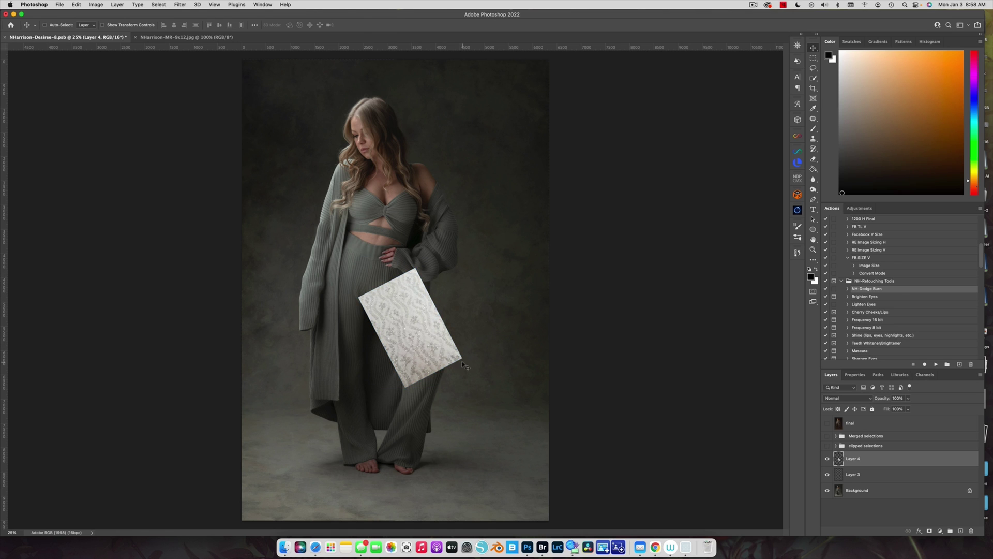
Step: Make Layer 4 a clipping mask on the thigh layer and set its blend mode to Overlay
{"action": "right_click", "coordinate": [887, 461]}
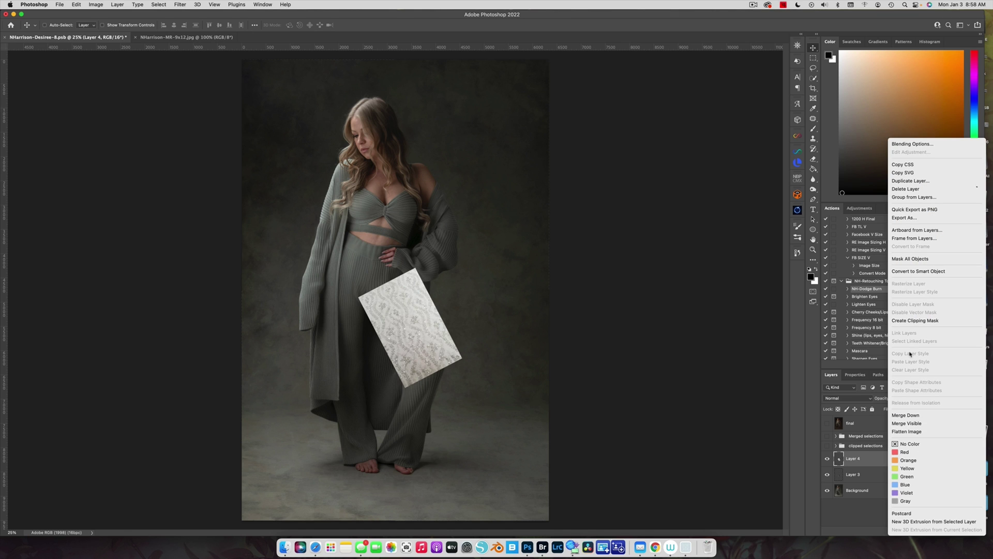
{"action": "left_click", "coordinate": [910, 321]}
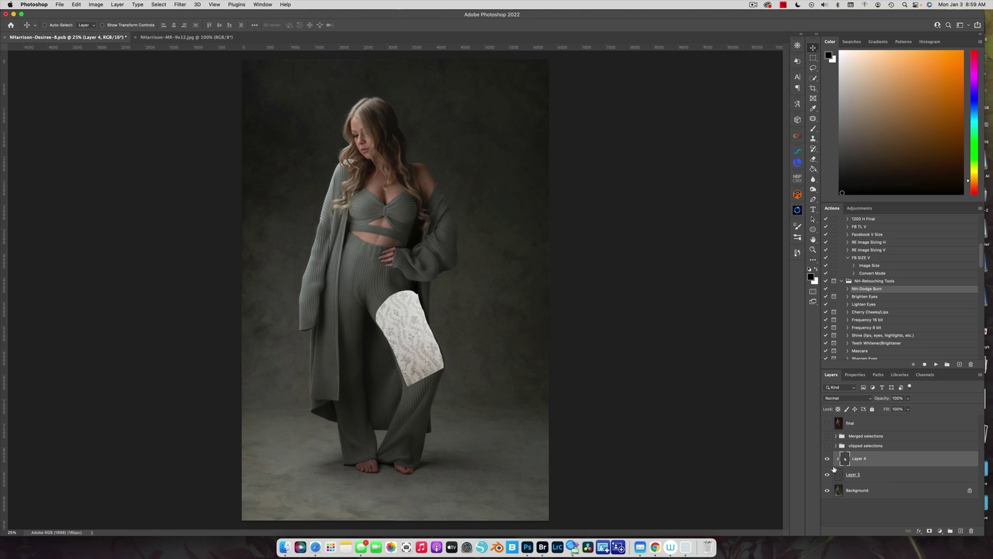
{"action": "left_click", "coordinate": [835, 399]}
{"action": "left_click", "coordinate": [840, 500]}
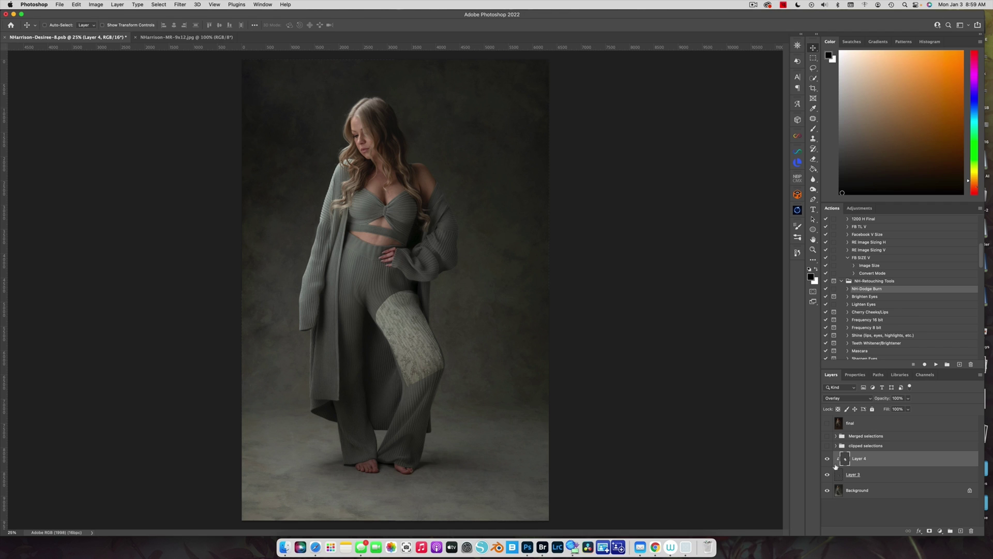
Step: Delete the Layer 4 and Layer 3 test layers and expand the clipped selections group
{"action": "key", "text": "BackSpace"}
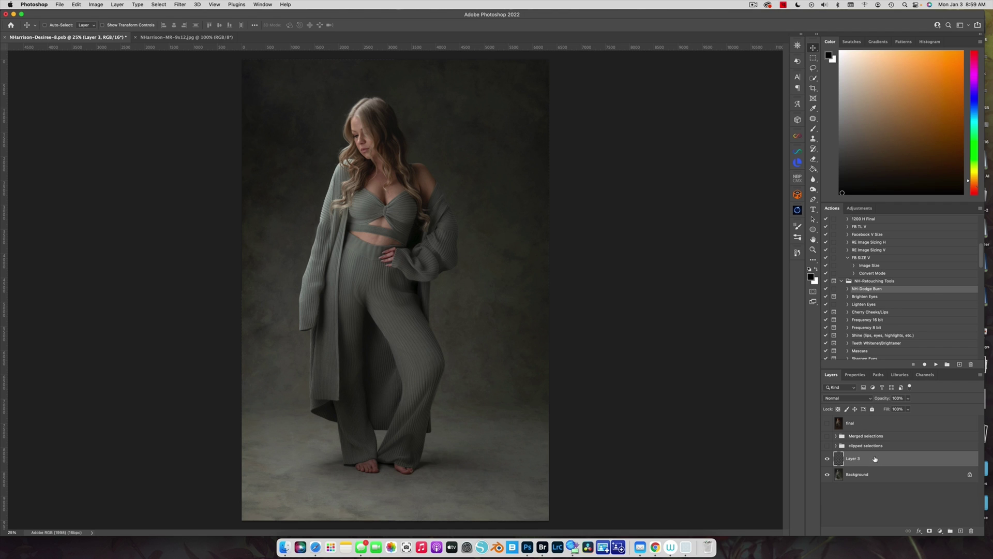
{"action": "key", "text": "BackSpace"}
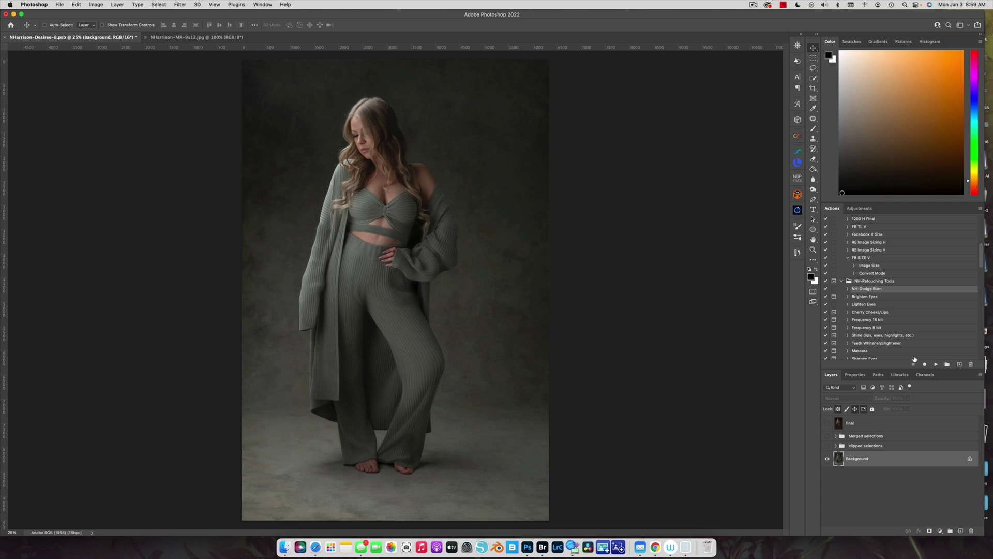
{"action": "left_click", "coordinate": [828, 446]}
{"action": "left_click", "coordinate": [836, 446]}
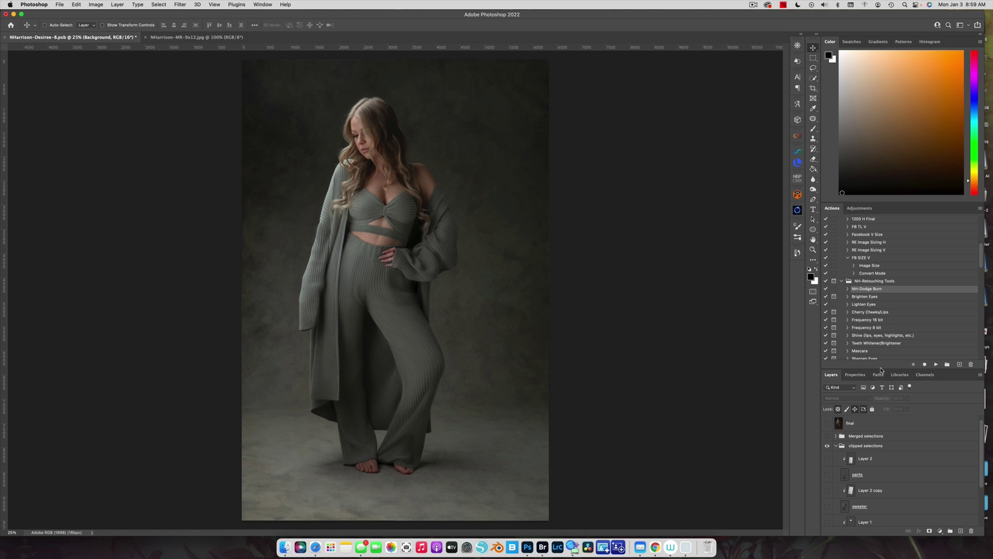
{"action": "left_click_drag", "start_coordinate": [882, 368], "coordinate": [909, 240]}
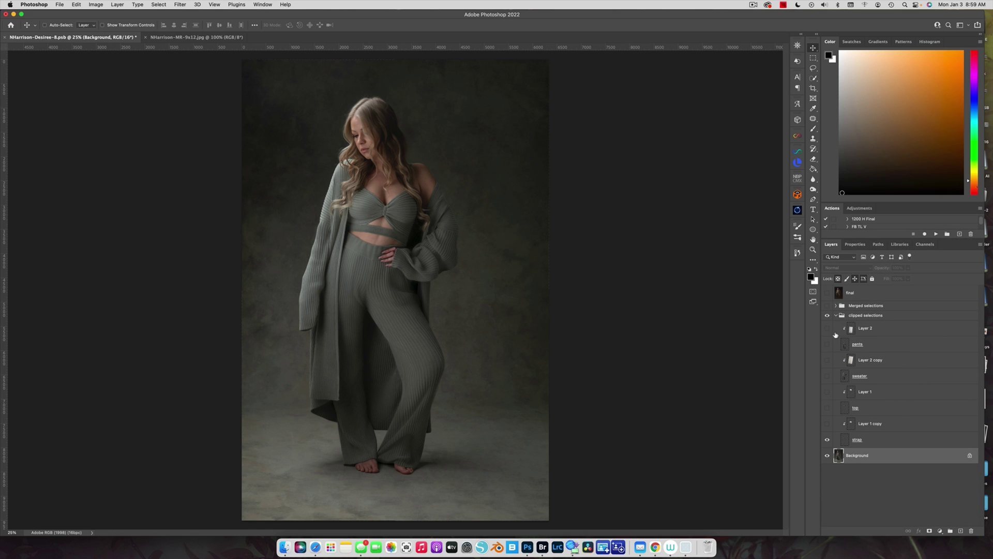
Step: Turn on the sequin textures for the strap, top, sweater and pants, then collapse the group
{"action": "left_click", "coordinate": [827, 423]}
{"action": "left_click", "coordinate": [827, 409]}
{"action": "left_click", "coordinate": [827, 392]}
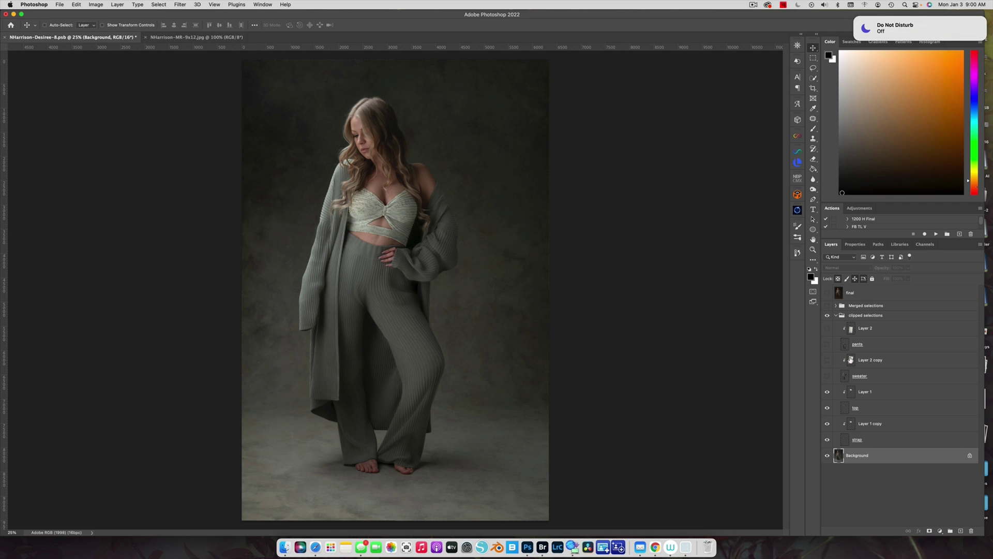
{"action": "left_click_drag", "start_coordinate": [827, 377], "coordinate": [828, 362]}
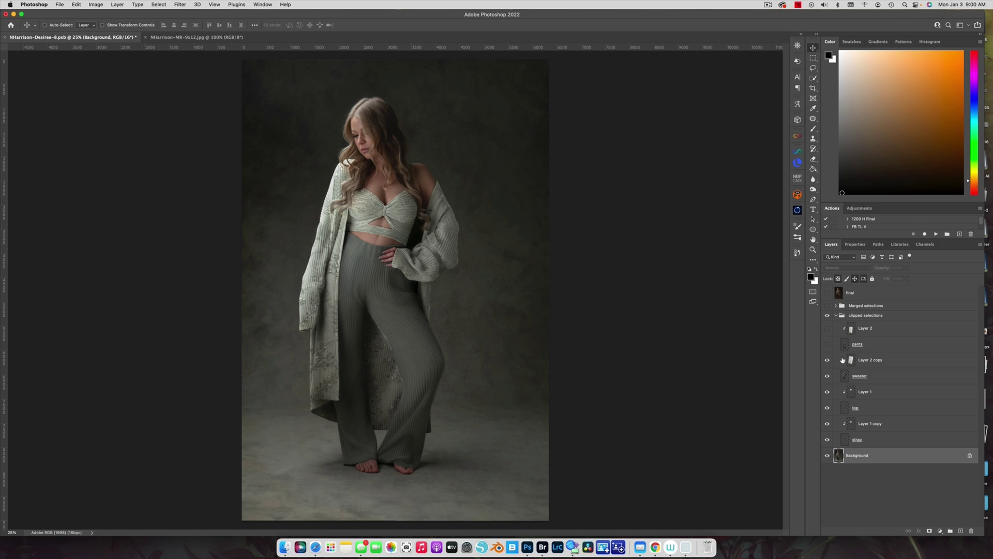
{"action": "left_click", "coordinate": [827, 329]}
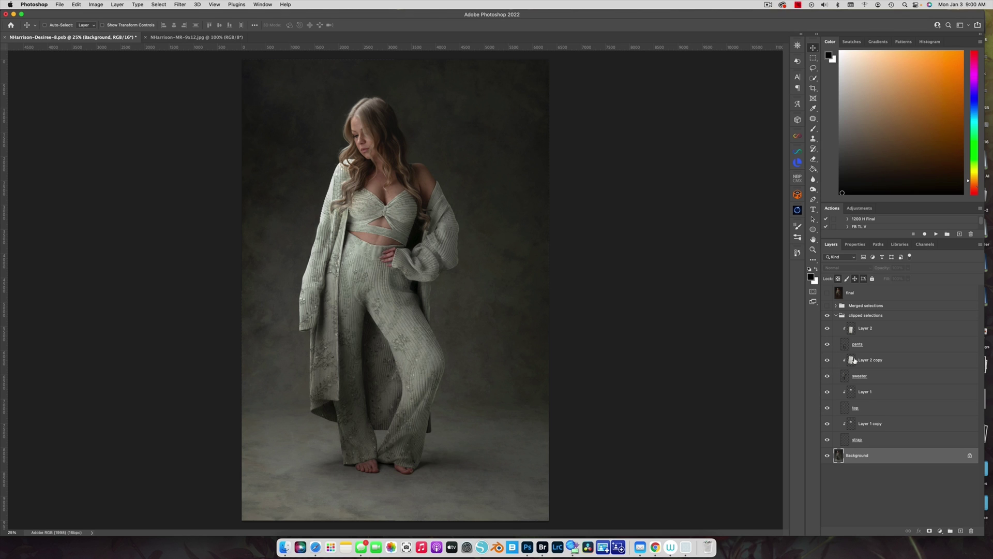
{"action": "left_click", "coordinate": [836, 315]}
{"action": "left_click", "coordinate": [828, 315]}
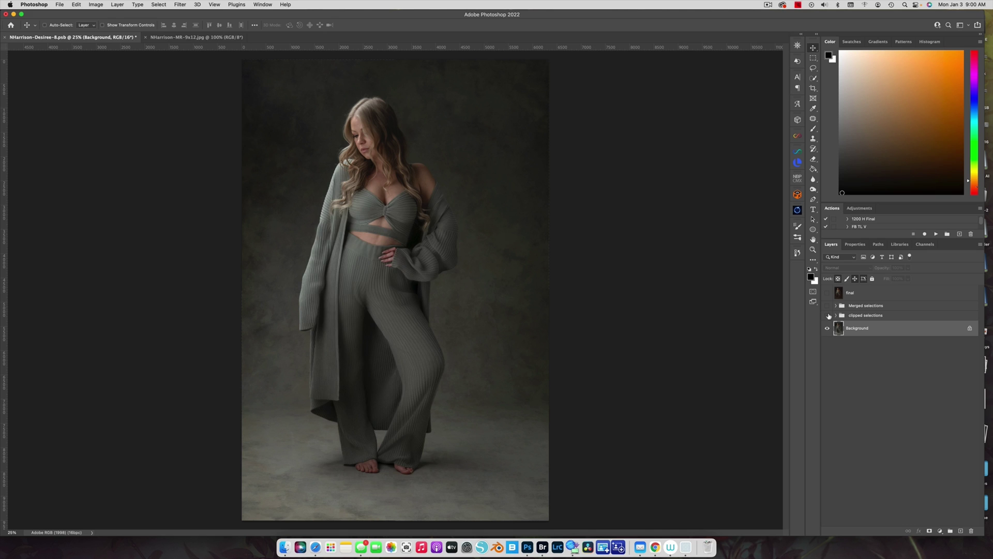
{"action": "left_click", "coordinate": [827, 315]}
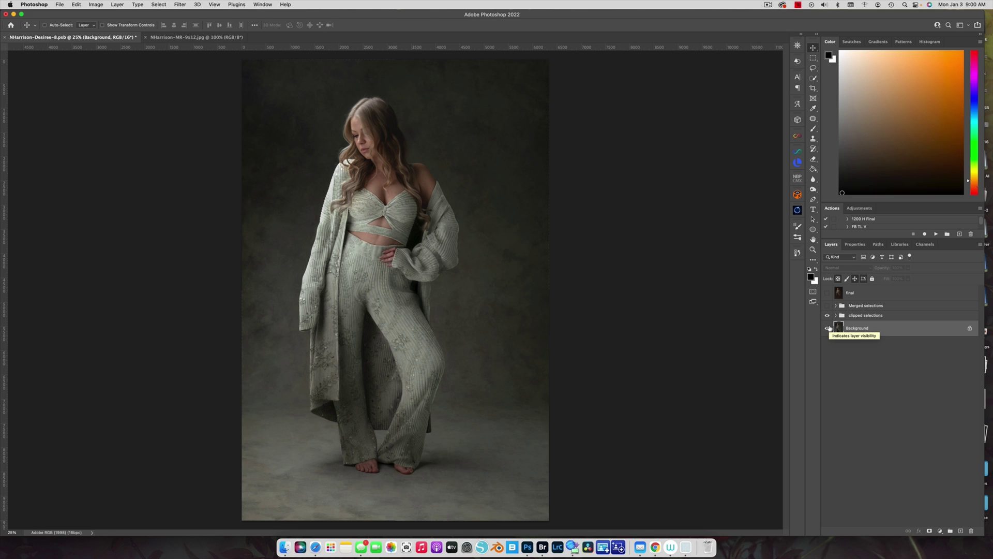
Step: Turn on the Merged selections group and toggle Curves 1 off and on to compare the darkening
{"action": "left_click", "coordinate": [836, 306]}
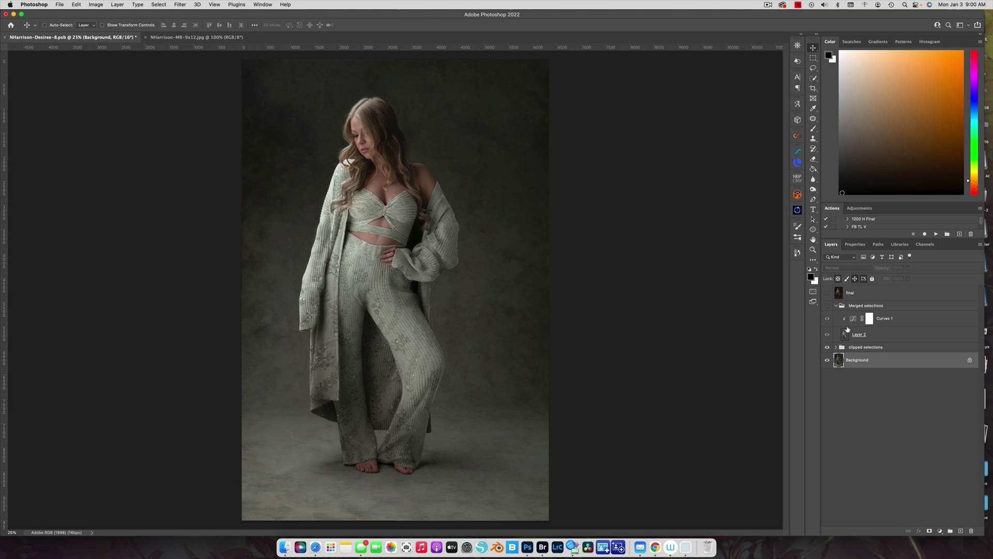
{"action": "left_click", "coordinate": [828, 306]}
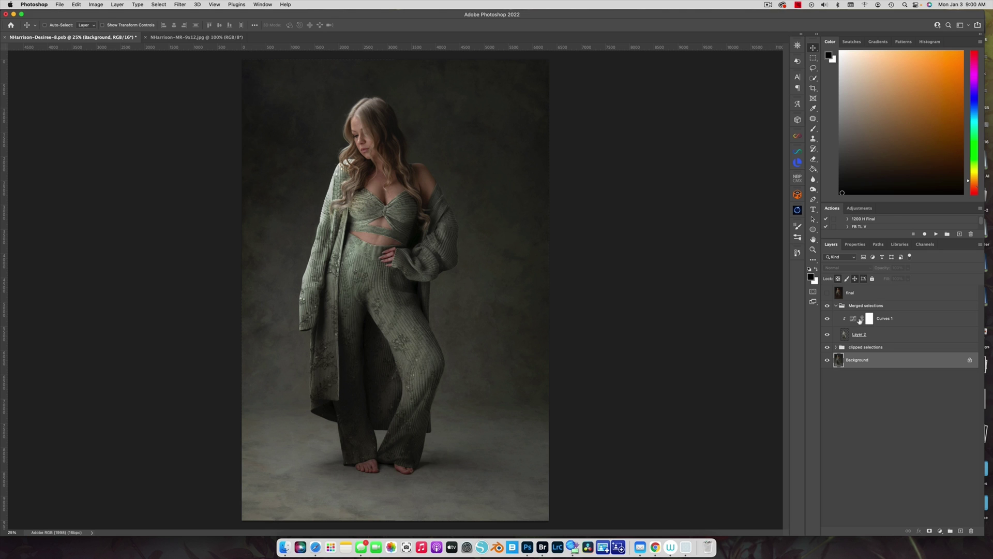
{"action": "left_click", "coordinate": [827, 318]}
{"action": "left_click", "coordinate": [833, 318]}
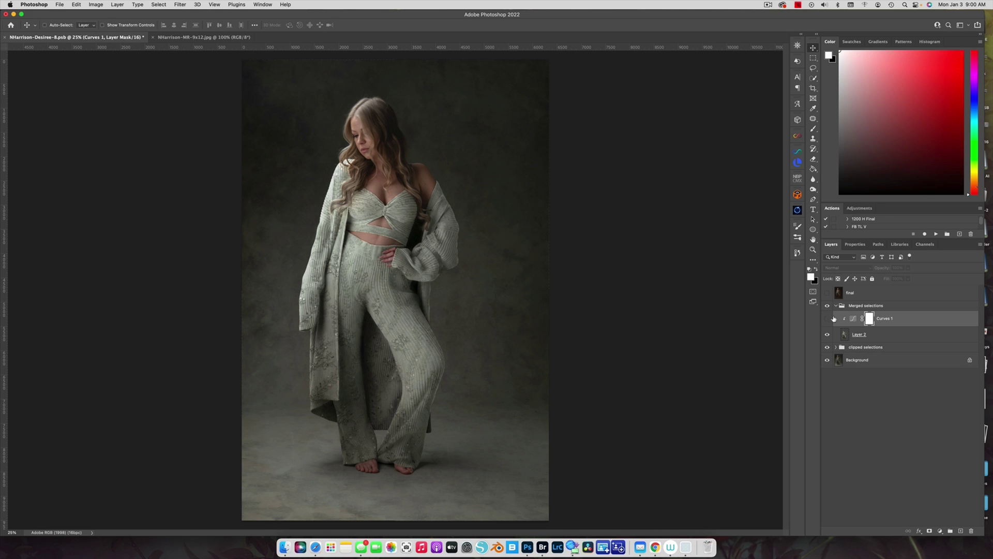
{"action": "left_click", "coordinate": [827, 318]}
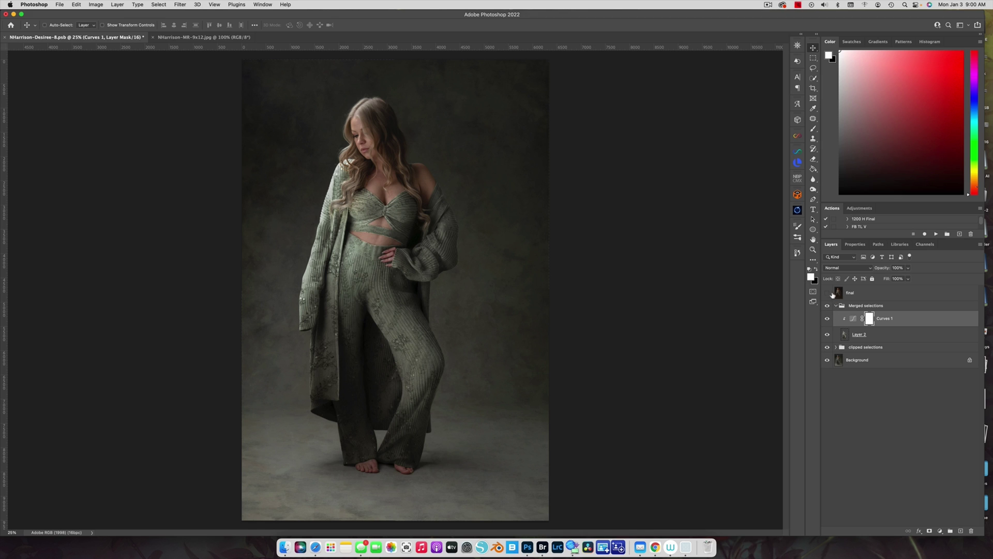
Step: Turn on the final layer to reveal the finished retouched portrait
{"action": "left_click", "coordinate": [828, 293]}
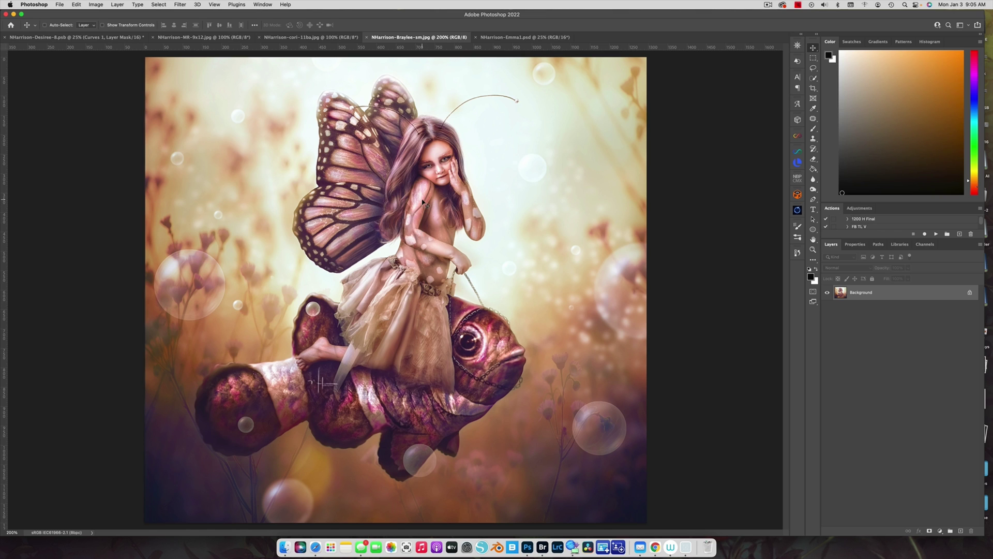
Step: Bring the document of the girl hugging a large bird to the front
{"action": "left_click", "coordinate": [514, 38]}
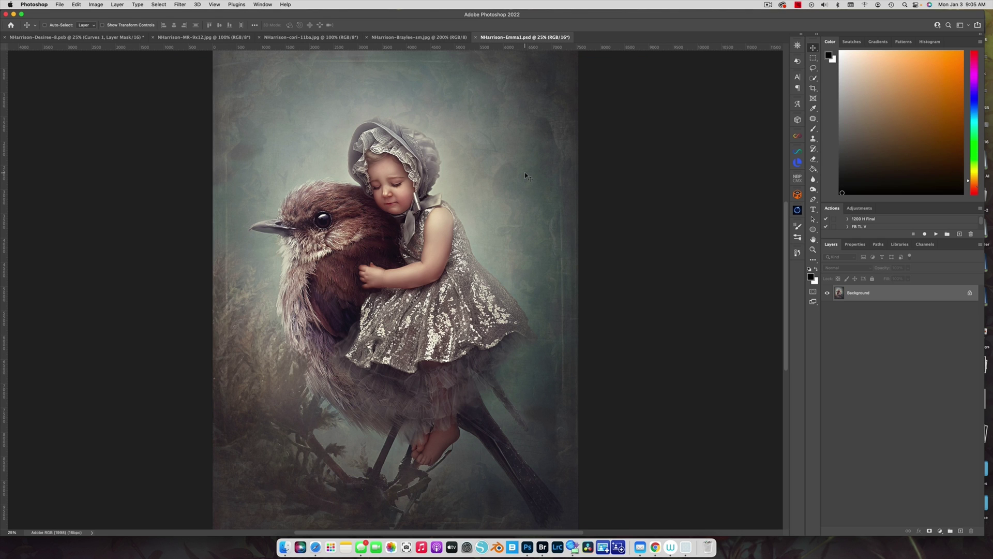